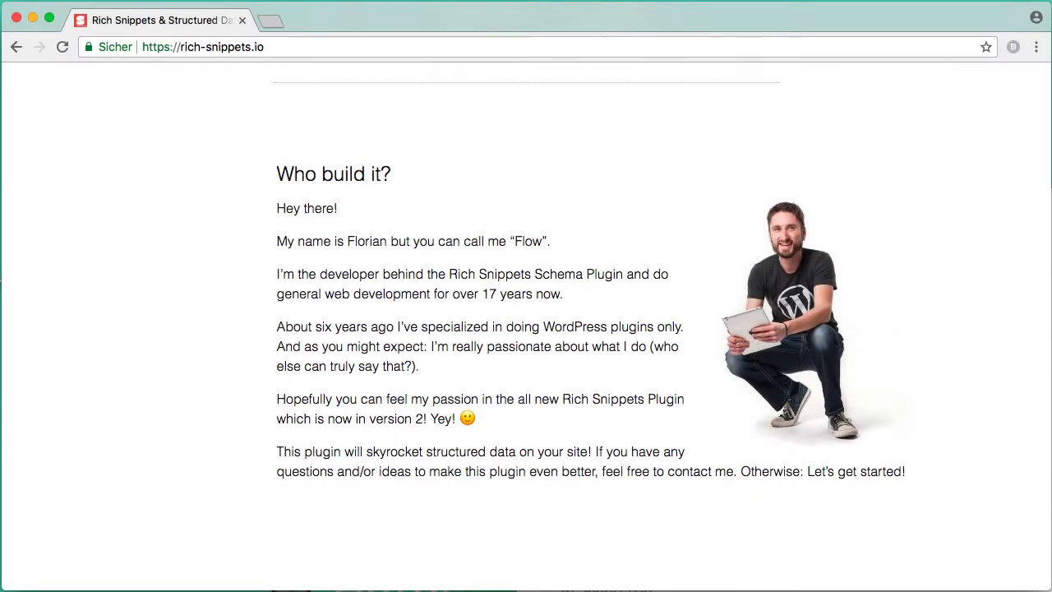
scroll(967, 370, "down", 15)
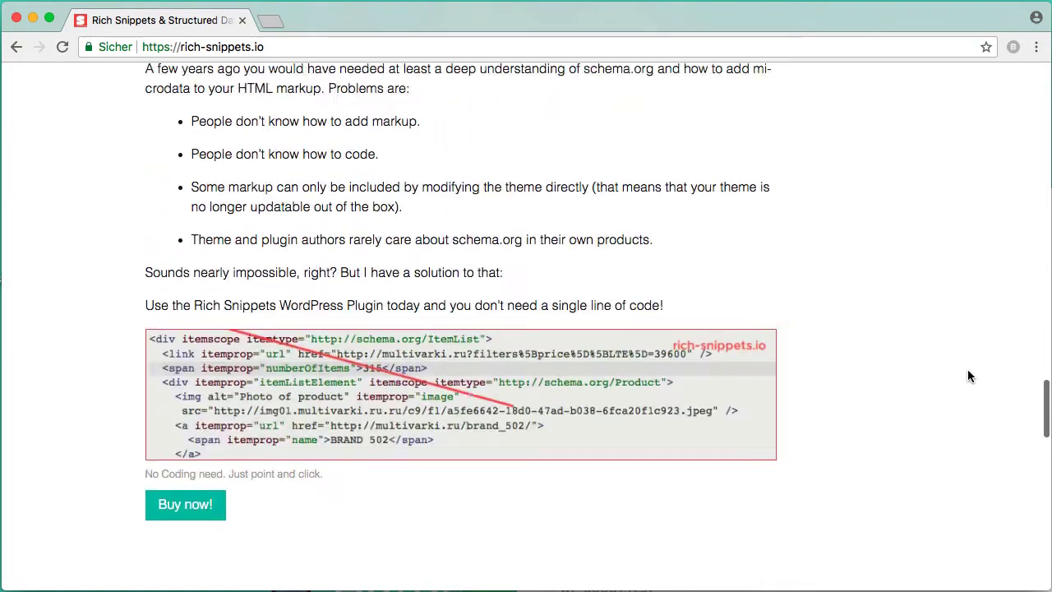
scroll(967, 370, "up", 10)
scroll(969, 376, "up", 10)
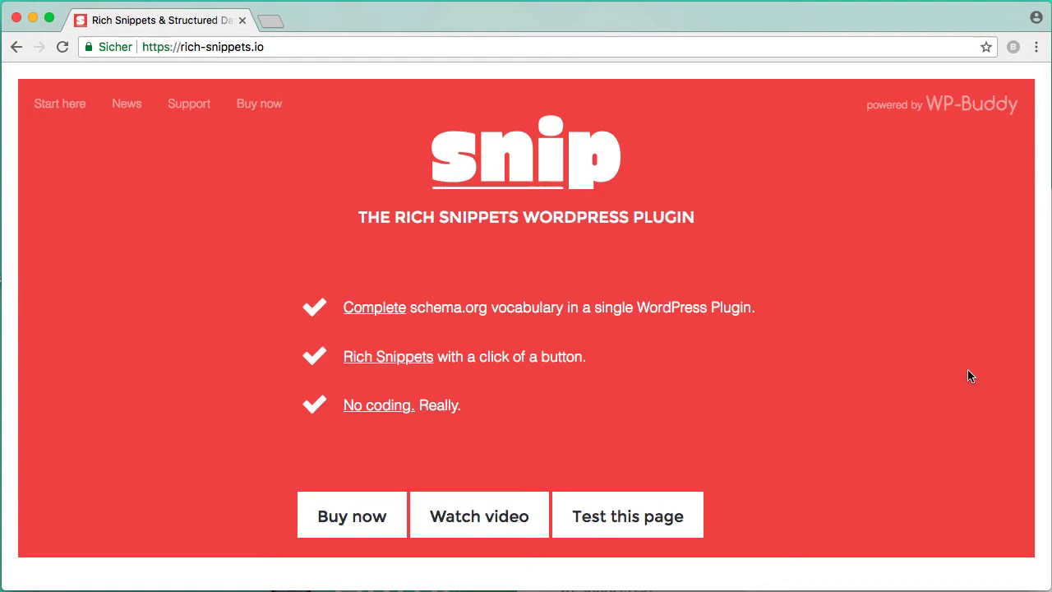
scroll(967, 370, "down", 20)
scroll(928, 390, "down", 2)
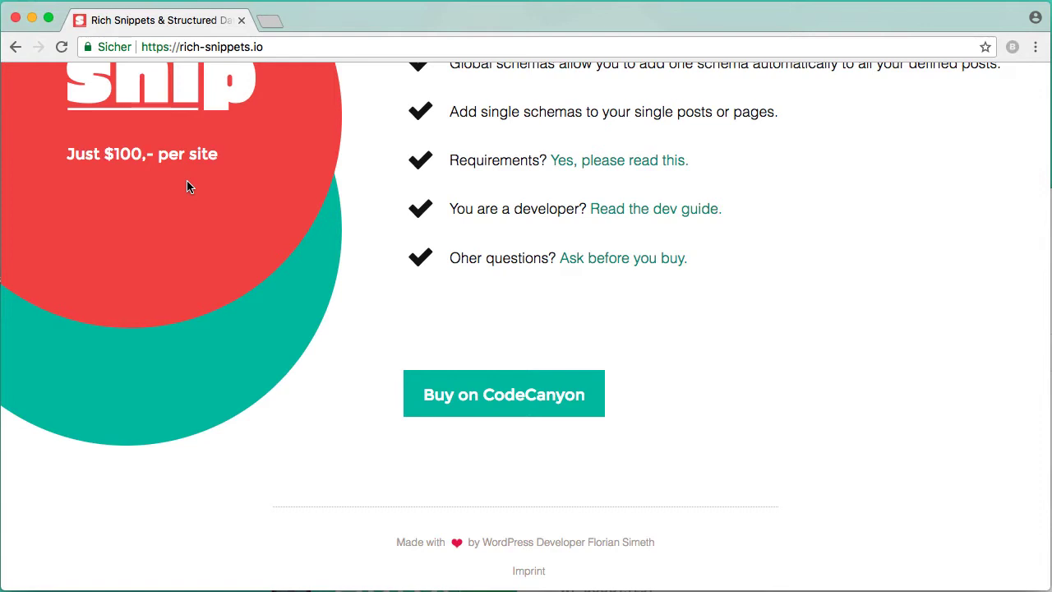
left_click(265, 21)
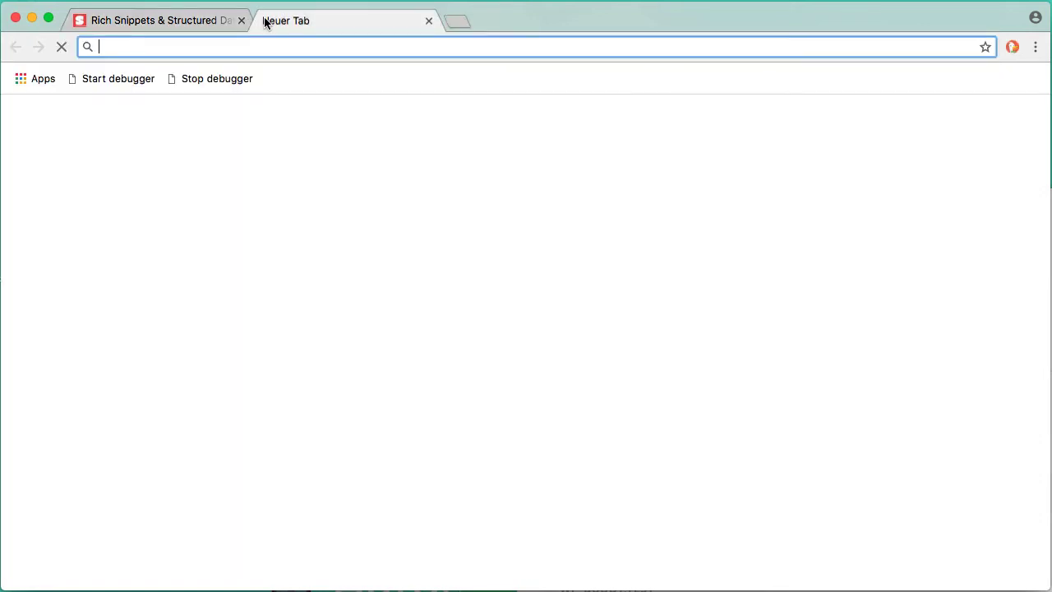
type("https://schema.org/")
key("Return")
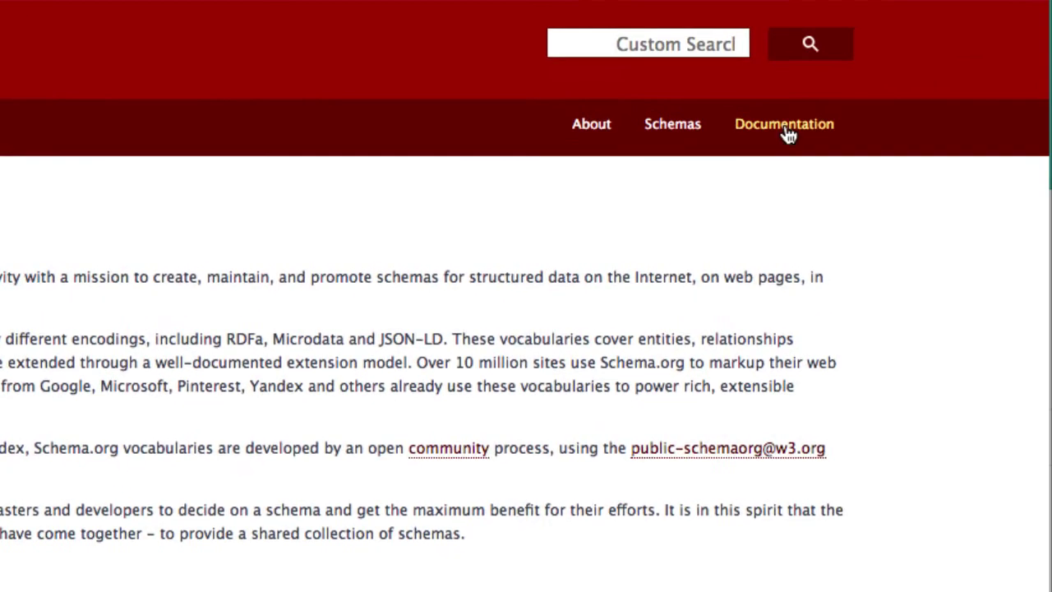
Step: Go from schema.org Documentation to the full type hierarchy and scroll down to Product
left_click(784, 124)
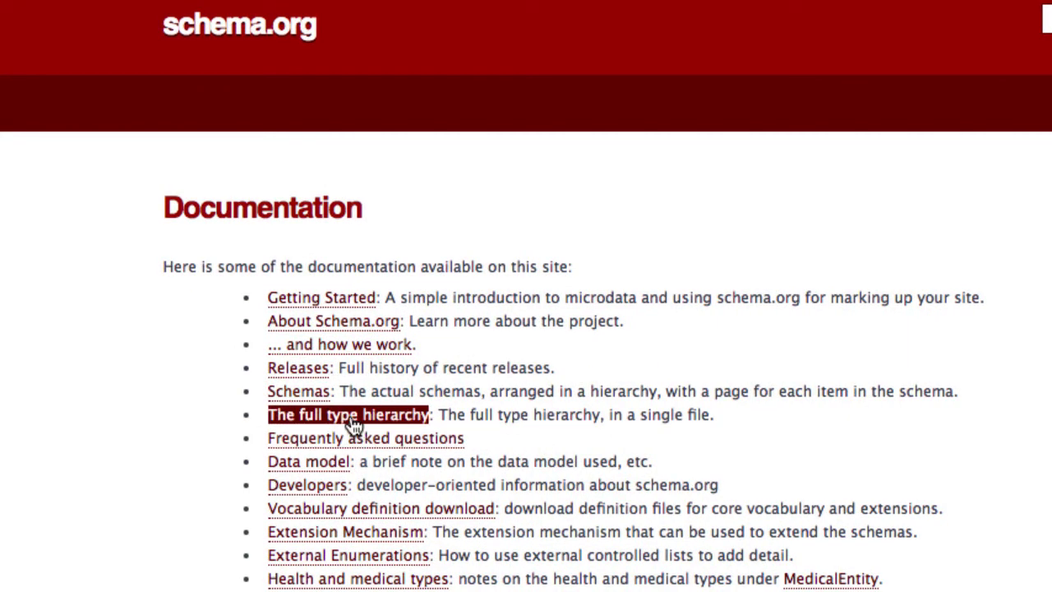
left_click(354, 424)
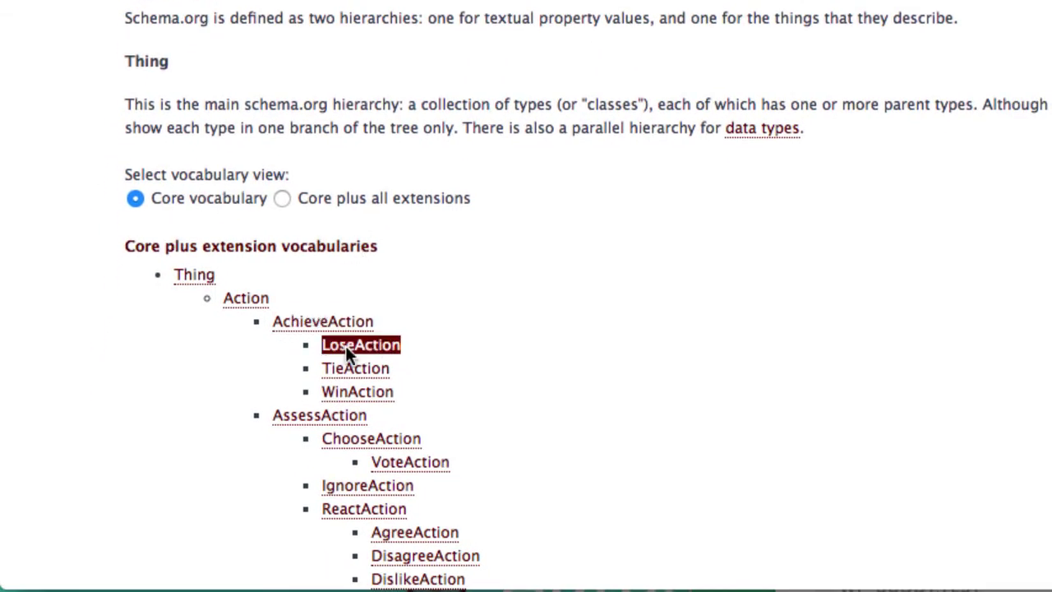
left_click(315, 327)
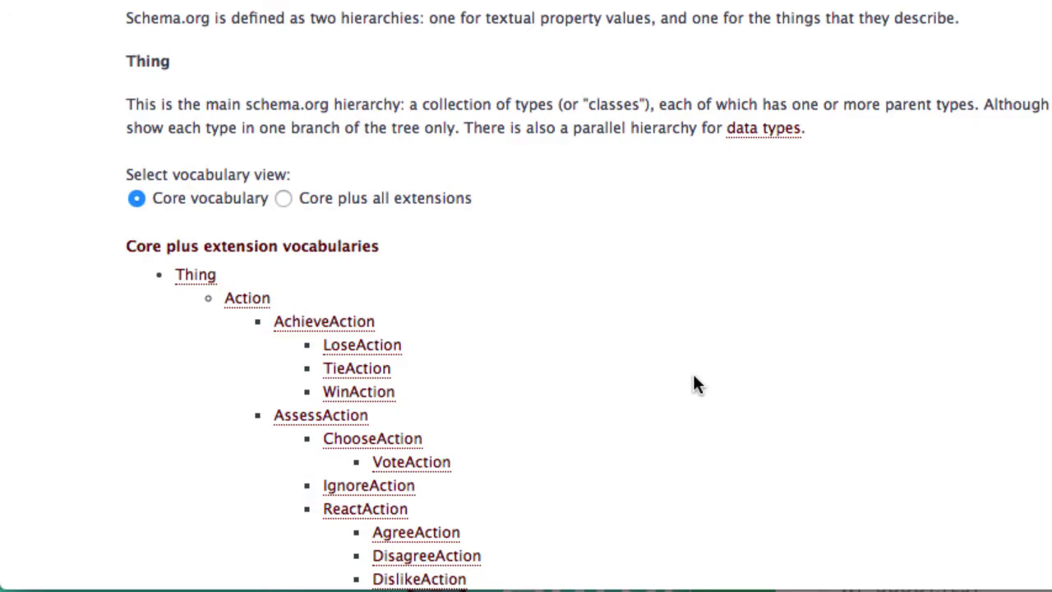
scroll(699, 383, "down", 20)
scroll(699, 383, "down", 20)
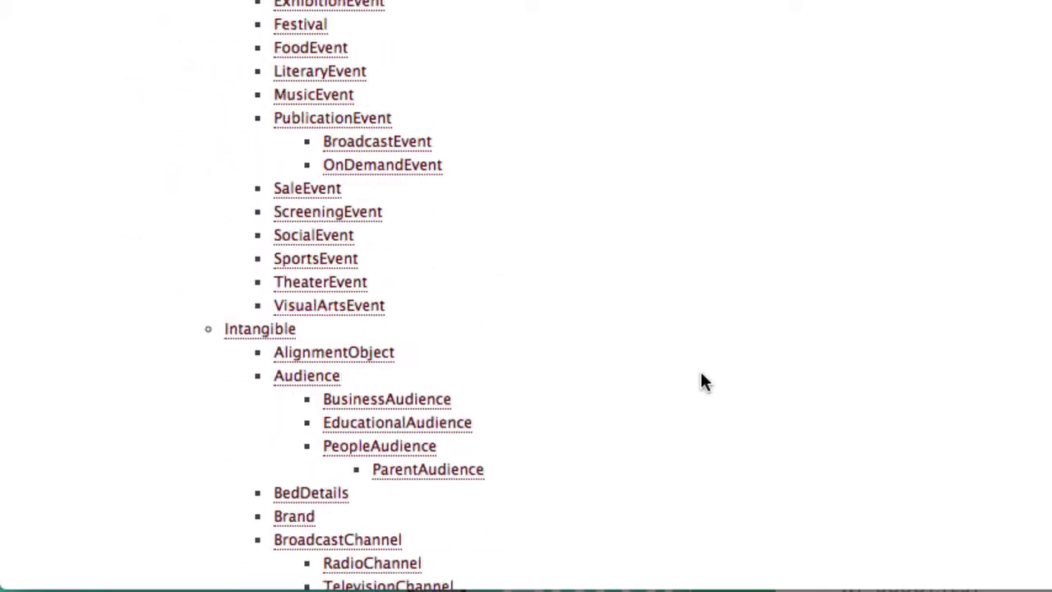
scroll(704, 381, "down", 20)
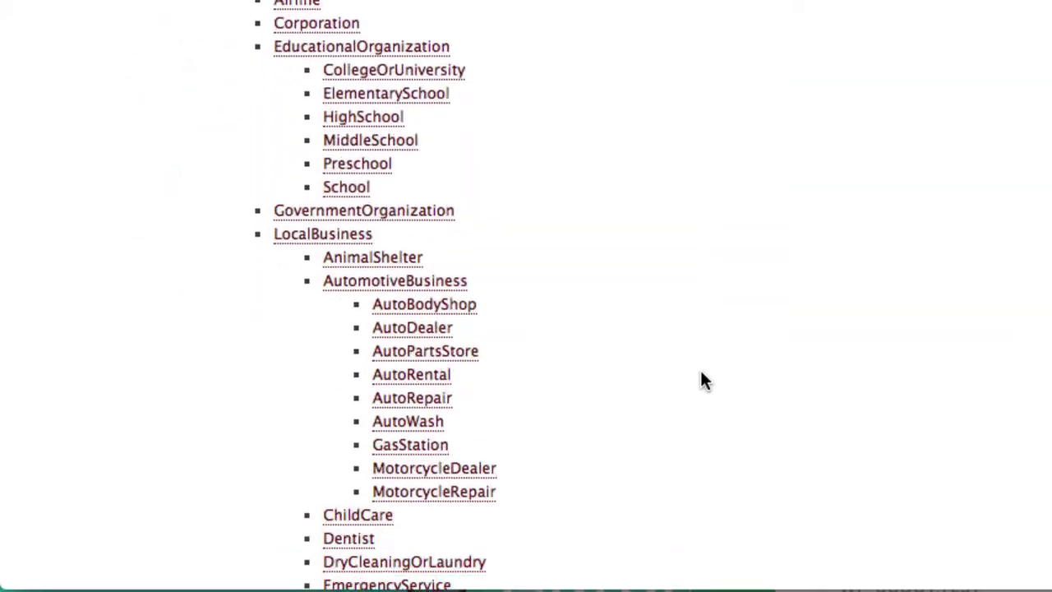
scroll(700, 380, "down", 20)
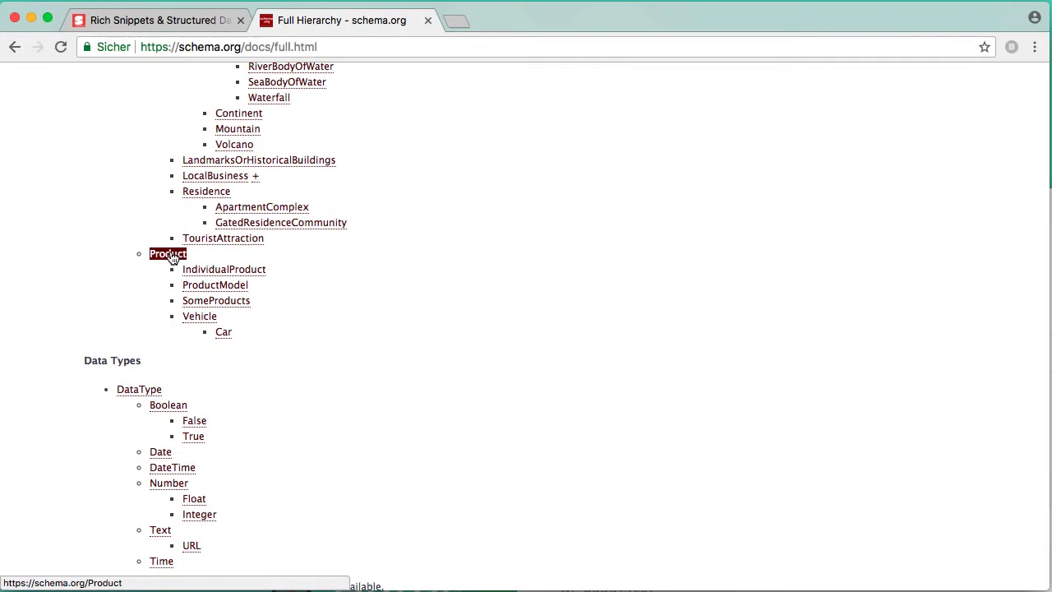
Step: Open the schema.org Product type page and scroll through its properties table
left_click(172, 259)
scroll(230, 333, "down", 3)
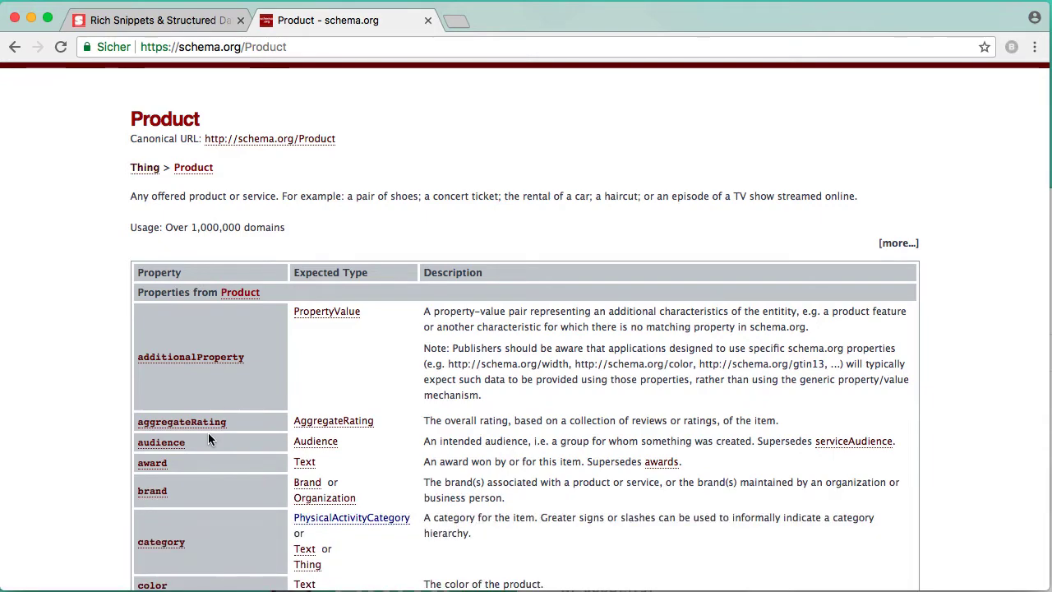
scroll(208, 438, "down", 10)
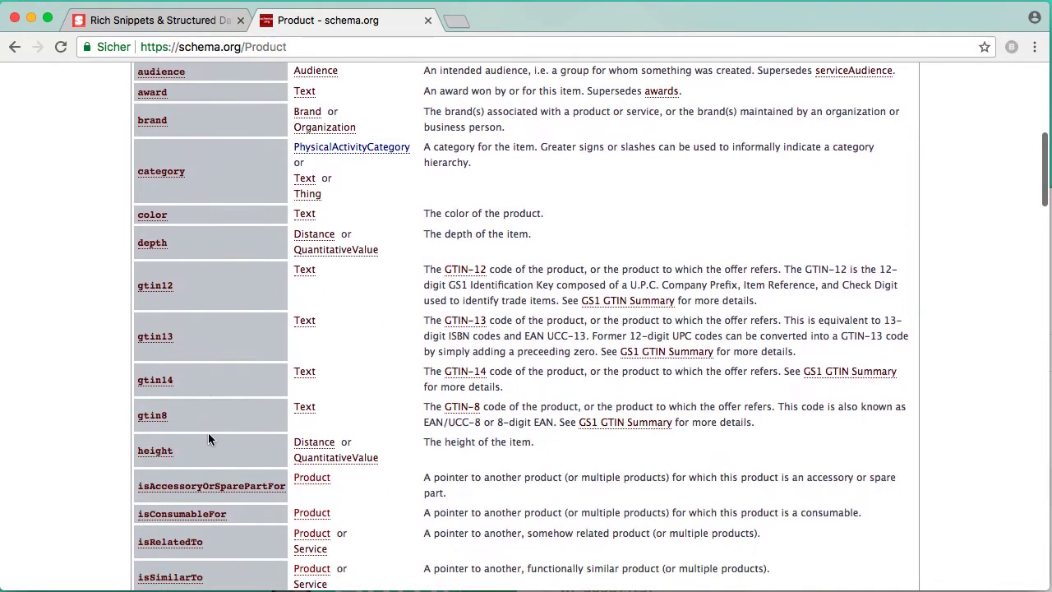
scroll(208, 438, "down", 12)
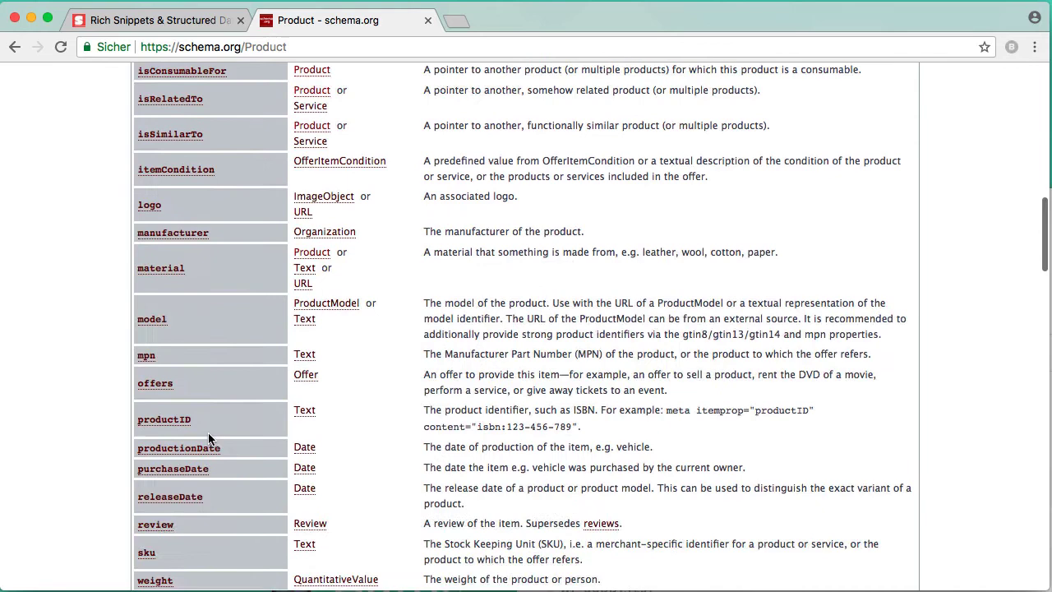
scroll(208, 438, "down", 6)
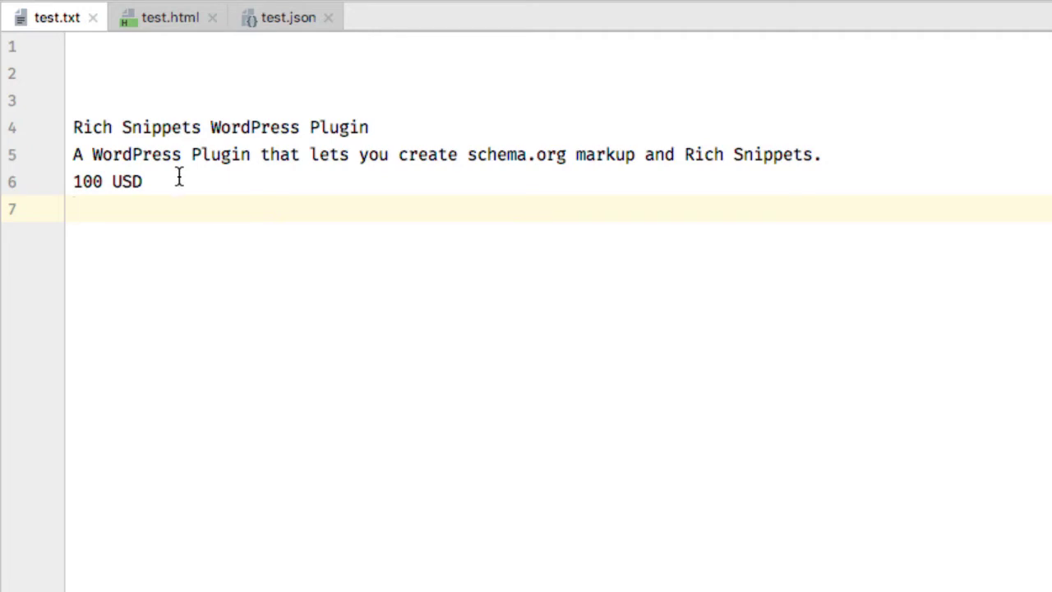
Step: In test.html, highlight the Microdata heading, product name and 100.00 price values
left_click(164, 17)
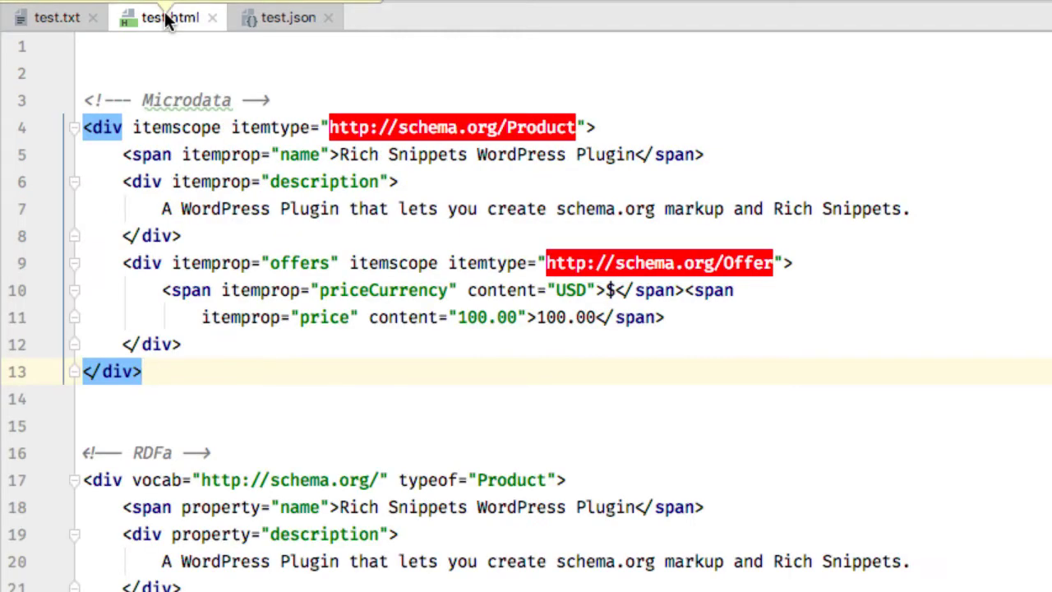
left_click_drag(232, 99, 136, 99)
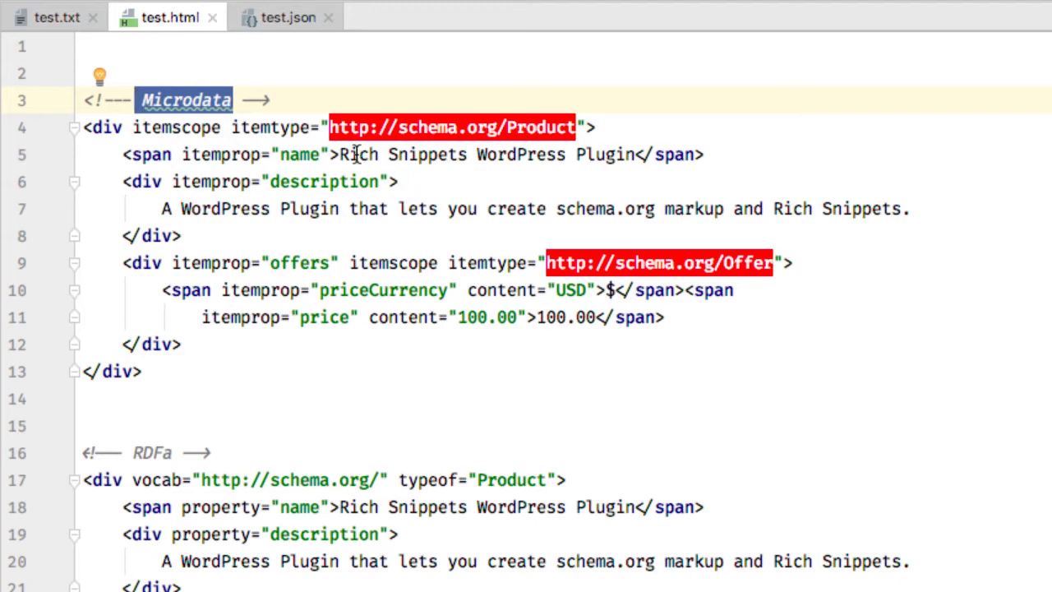
left_click_drag(338, 155, 636, 156)
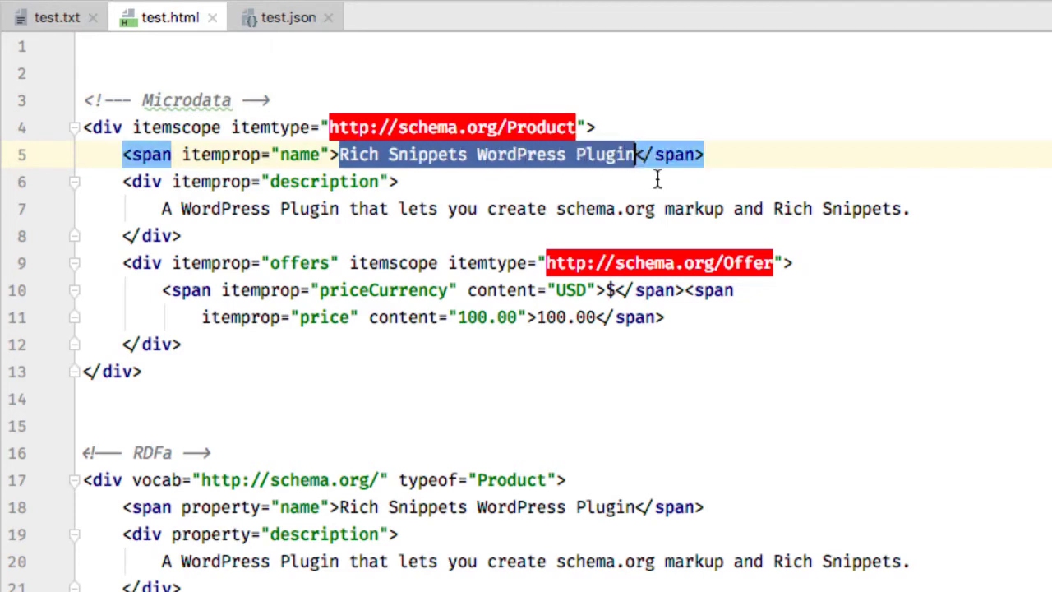
left_click(987, 207)
left_click_drag(595, 317, 536, 318)
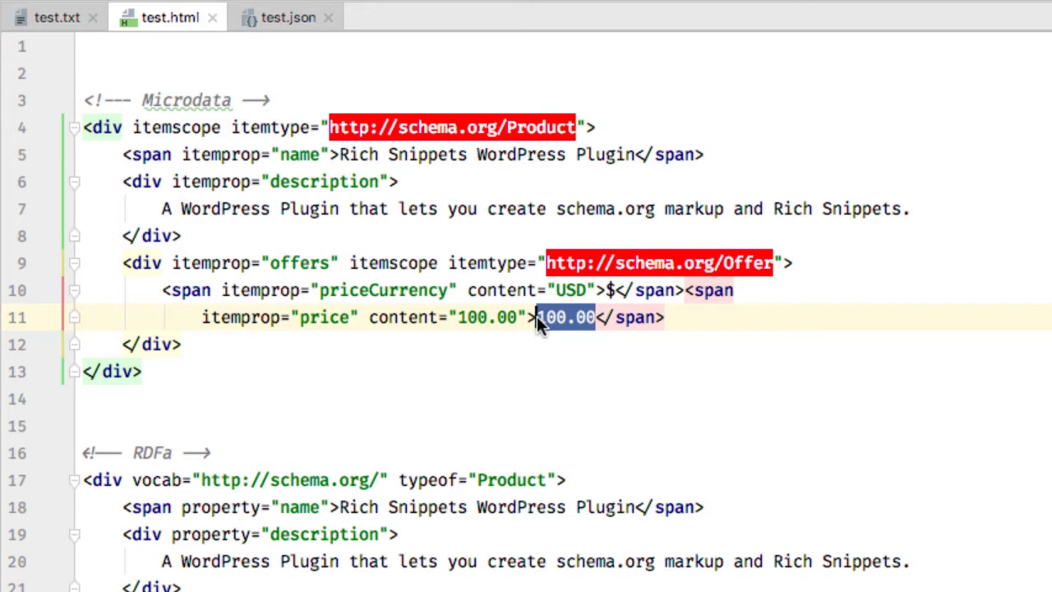
Step: Scroll down to the RDFa version of the Product markup in test.html
scroll(171, 251, "down", 5)
scroll(171, 251, "down", 3)
left_click_drag(173, 156, 134, 158)
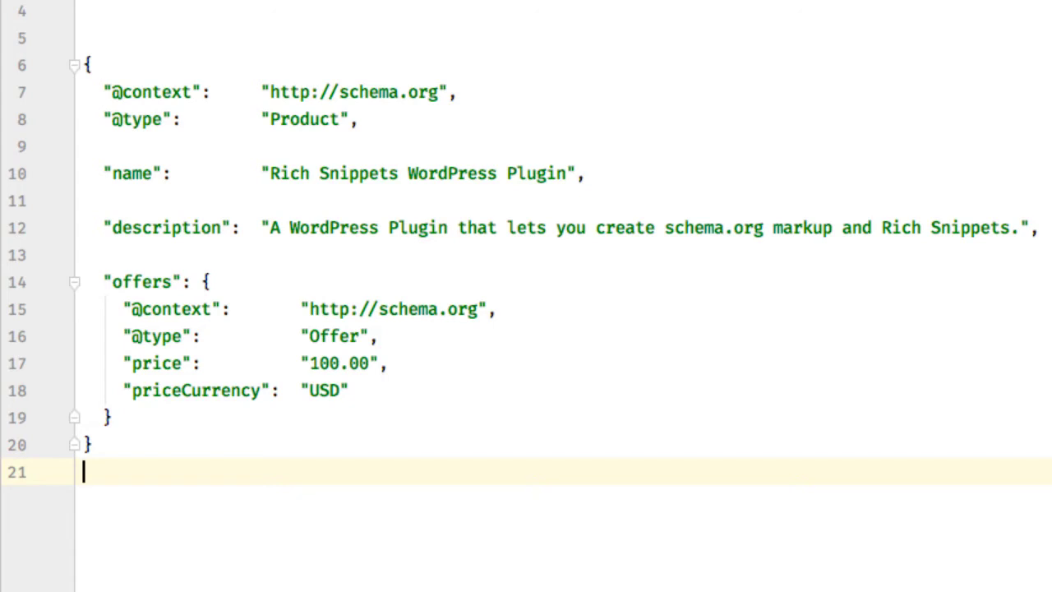
Step: Place the cursor after line 6's opening brace to show which braces enclose the Product object
left_click(91, 65)
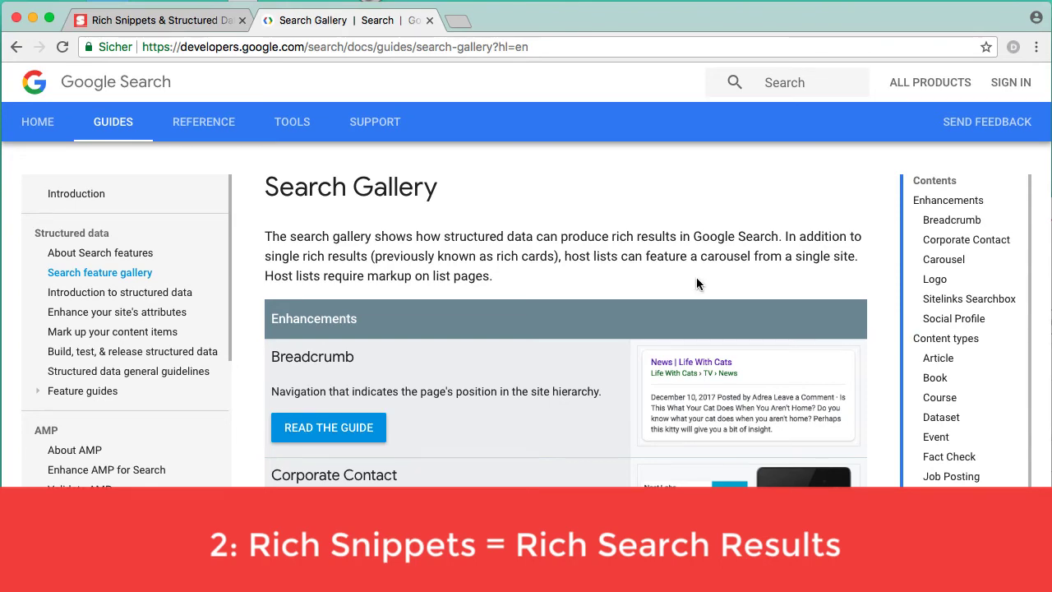
Step: Scroll the Search Gallery to the recipe example and view its image in a new tab
scroll(696, 277, "down", 10)
scroll(697, 277, "down", 15)
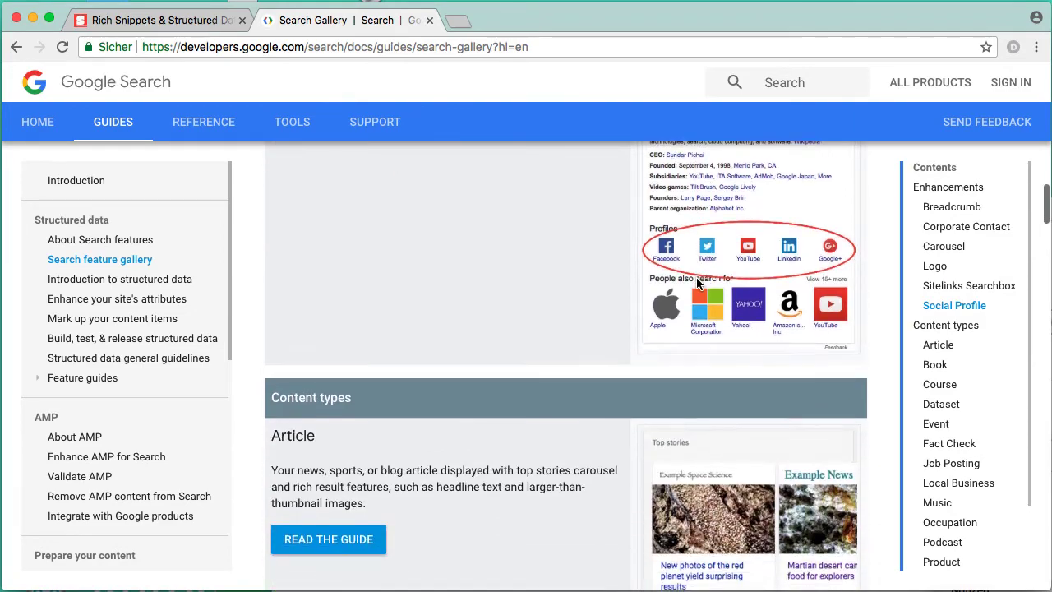
scroll(695, 283, "down", 12)
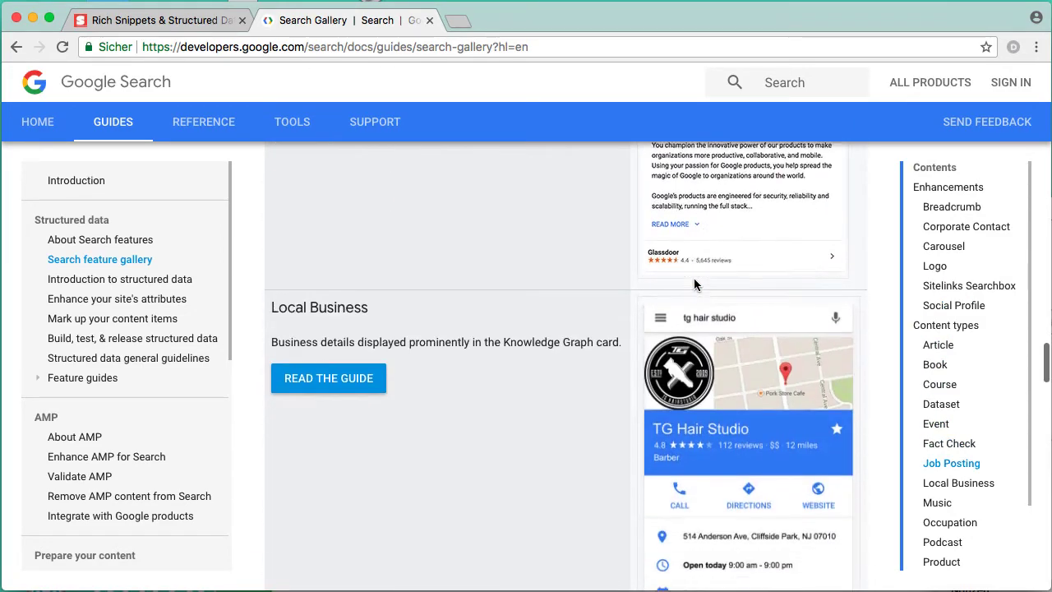
scroll(695, 283, "down", 10)
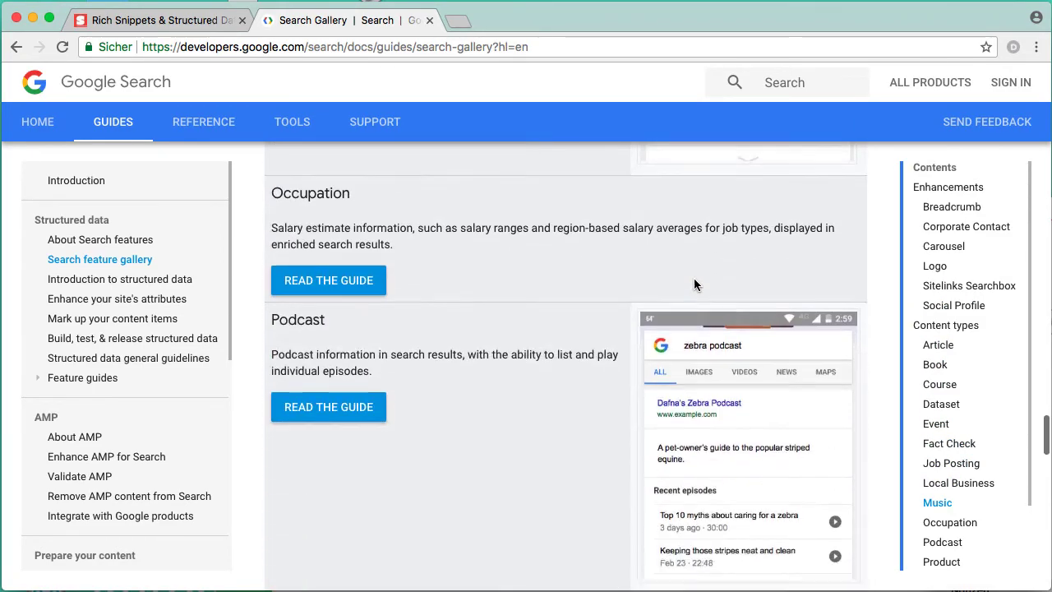
scroll(692, 284, "down", 1)
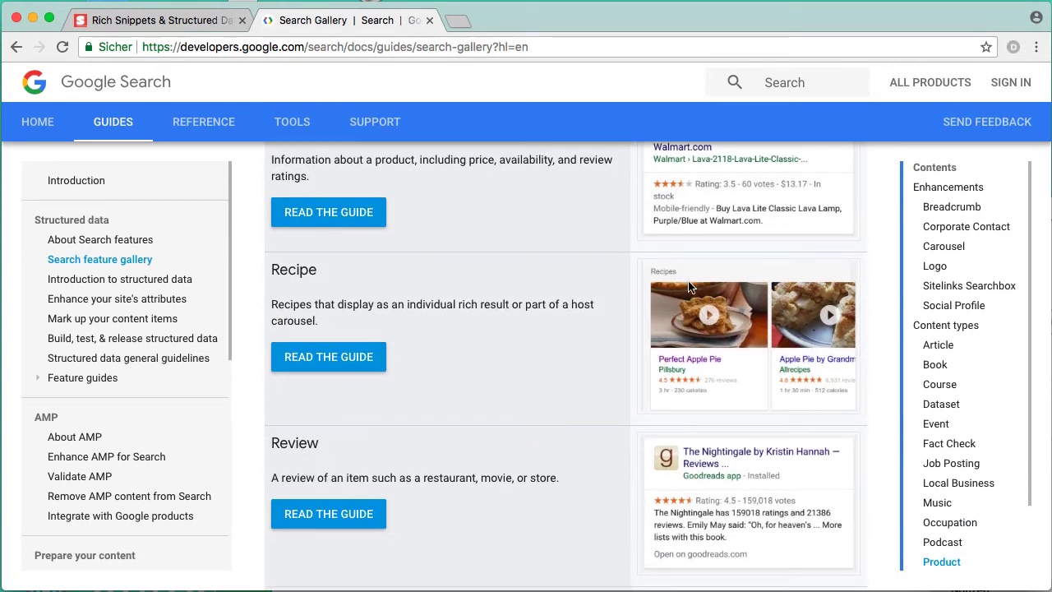
right_click(679, 269)
left_click(716, 281)
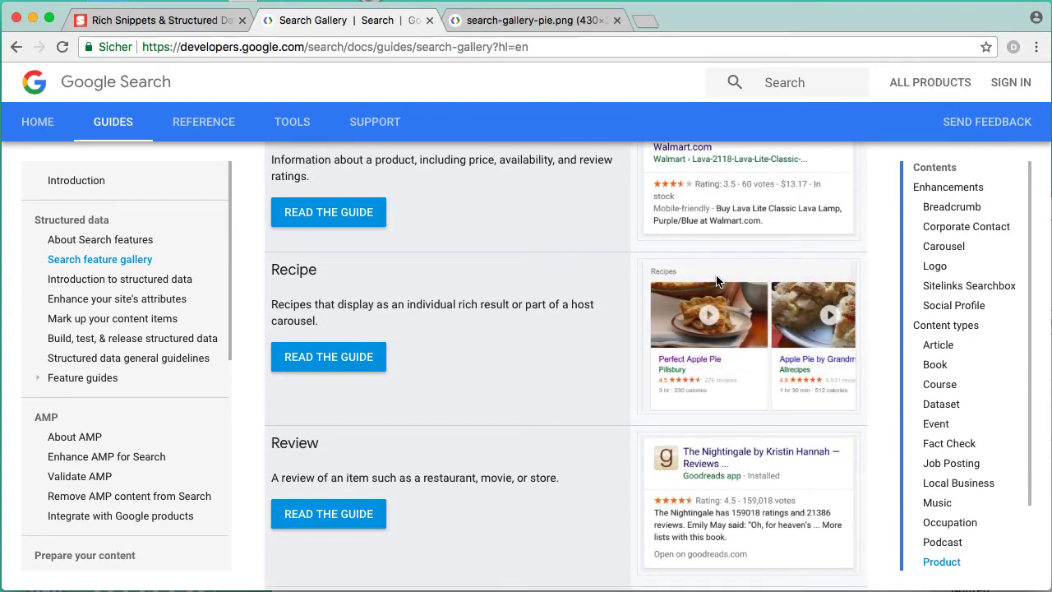
left_click(541, 22)
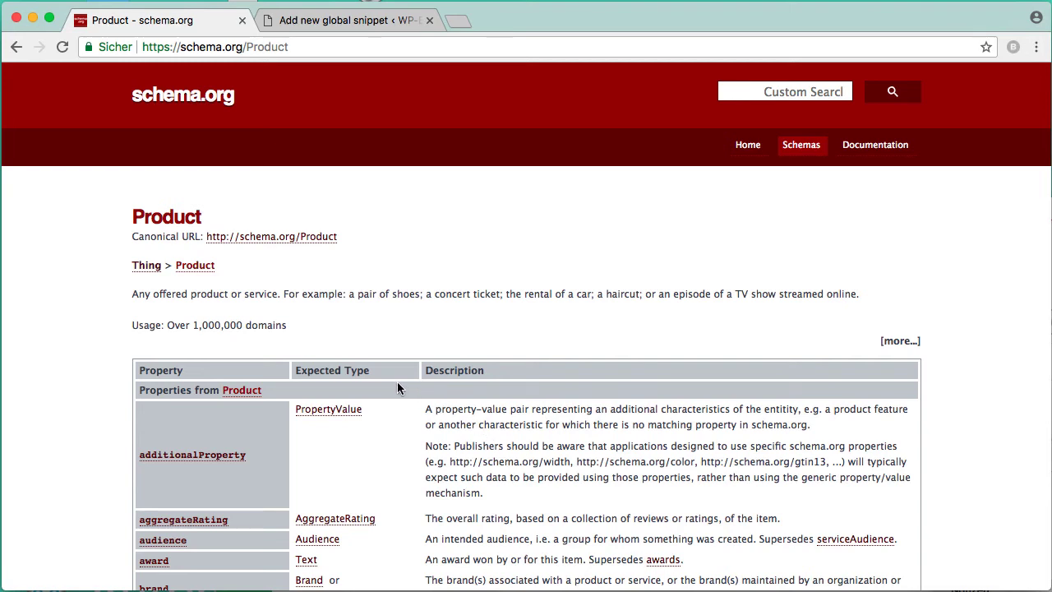
scroll(397, 388, "down", 3)
scroll(401, 390, "down", 4)
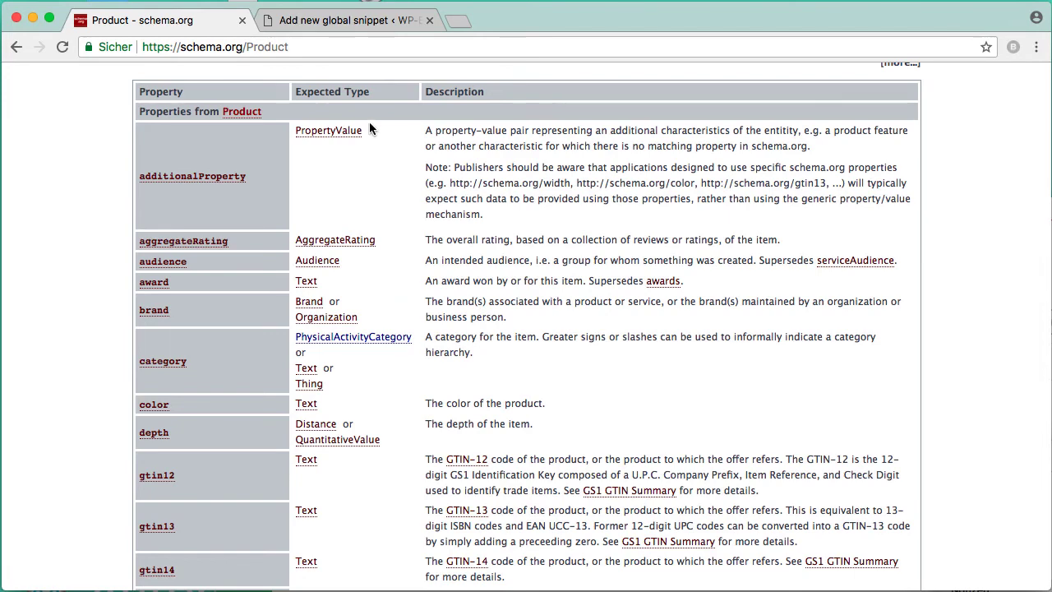
left_click(349, 21)
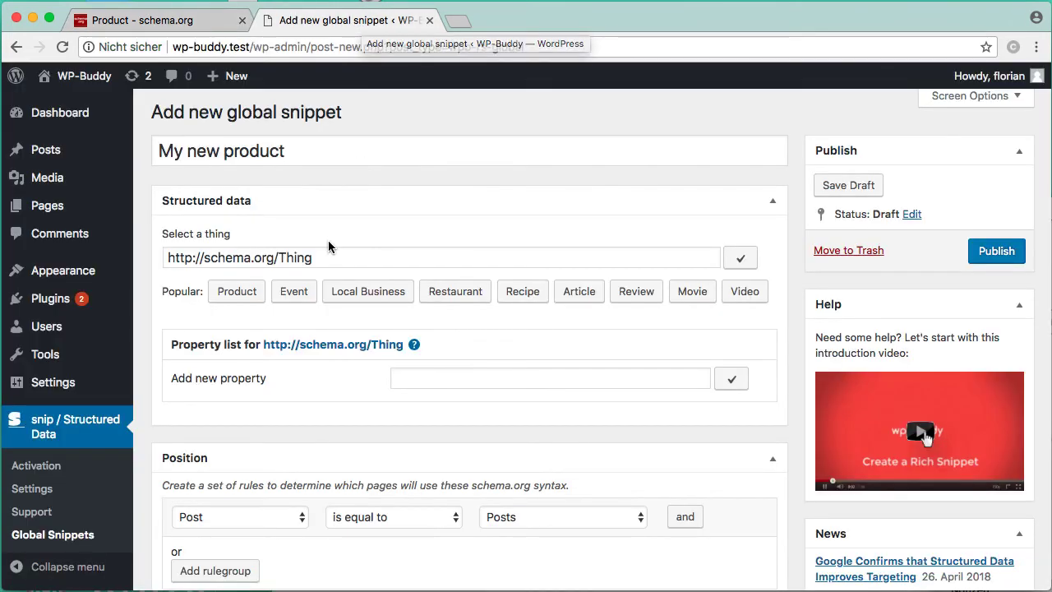
left_click_drag(312, 257, 138, 261)
type("Product")
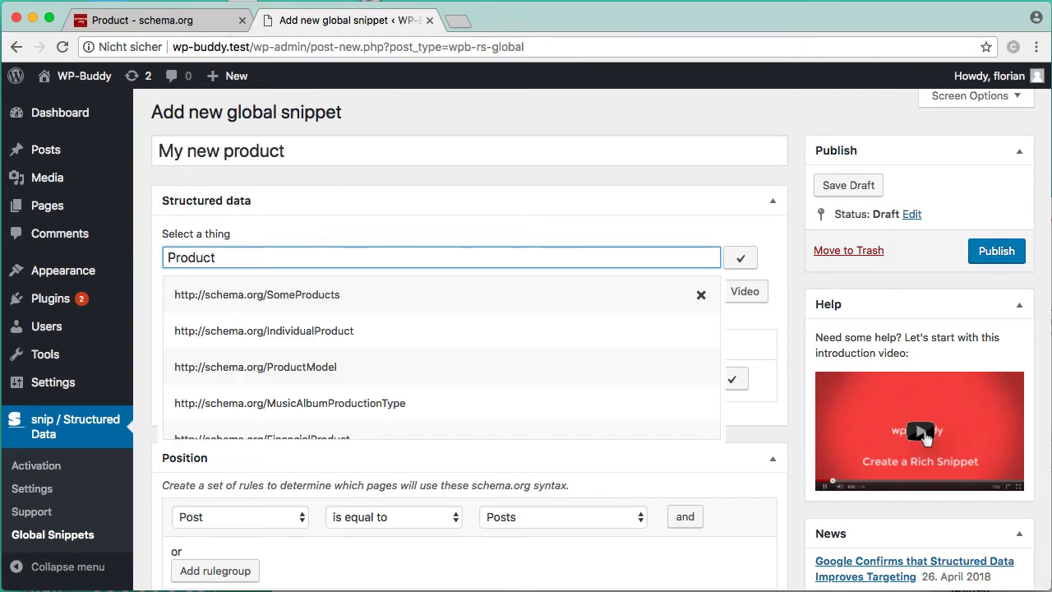
scroll(394, 353, "down", 2)
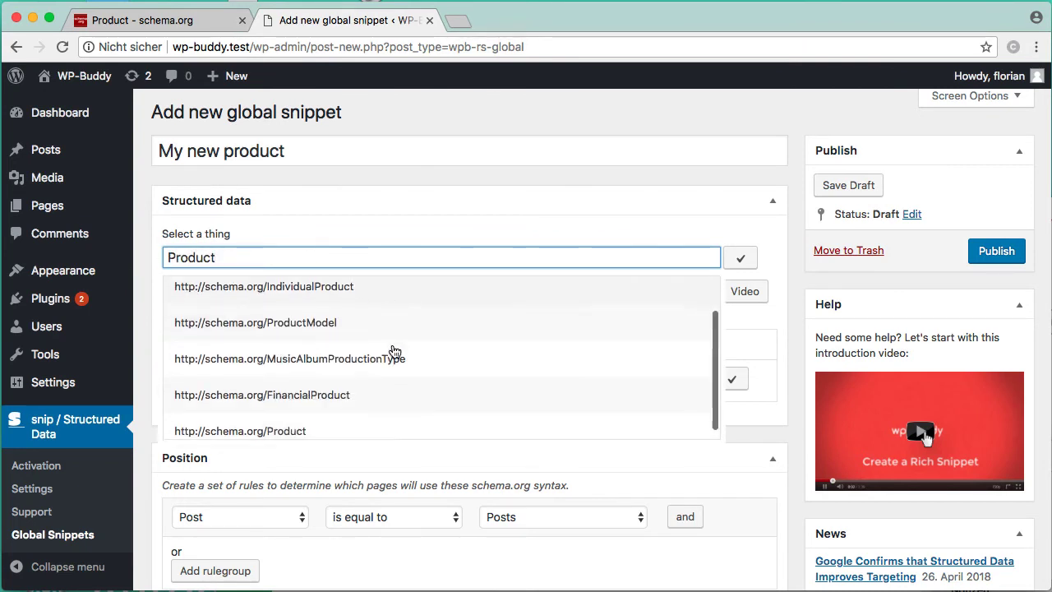
left_click(293, 423)
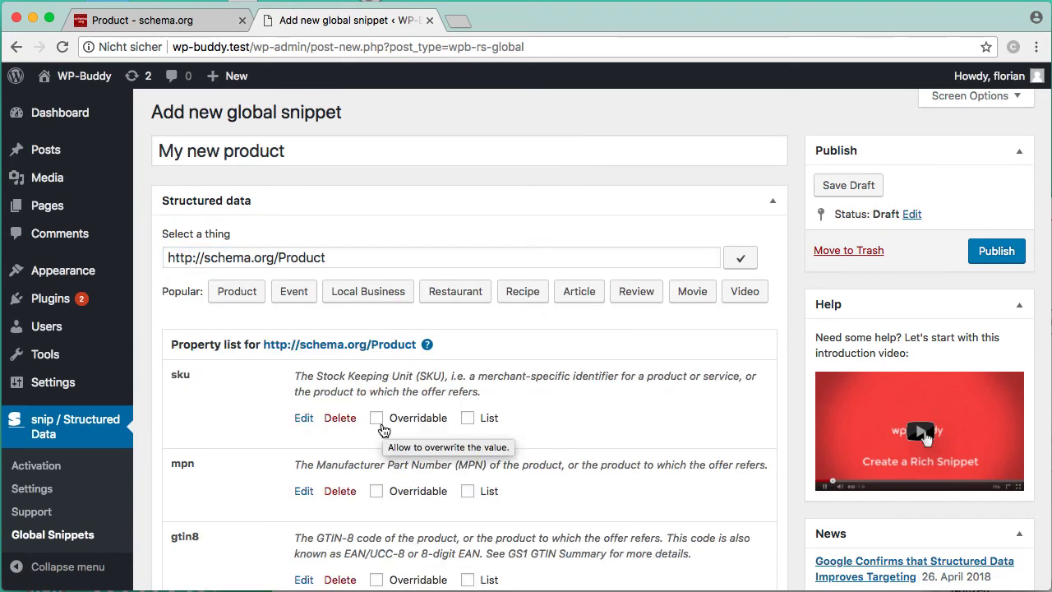
Step: Delete the sku, mpn, gtin8, image, aggregateRating, offers, gtin14, gtin13 and review properties
scroll(383, 430, "down", 3)
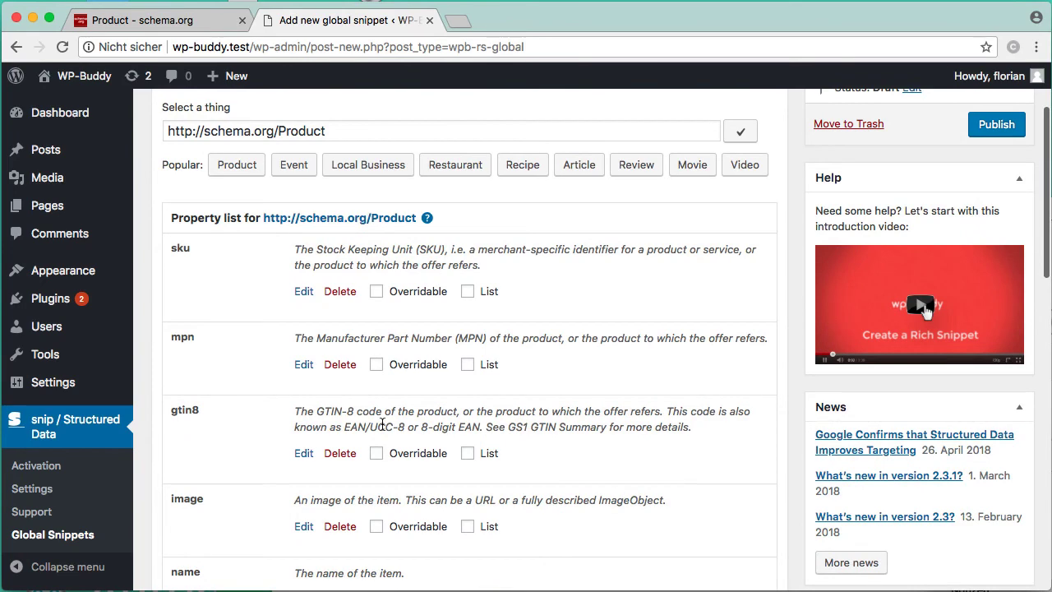
left_click(339, 292)
left_click(340, 276)
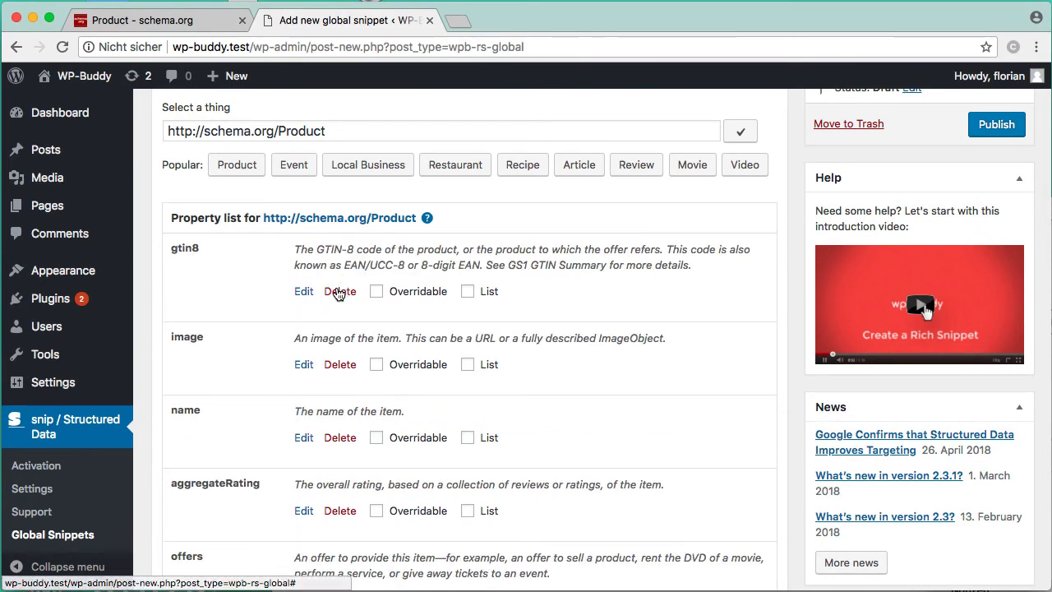
left_click(337, 292)
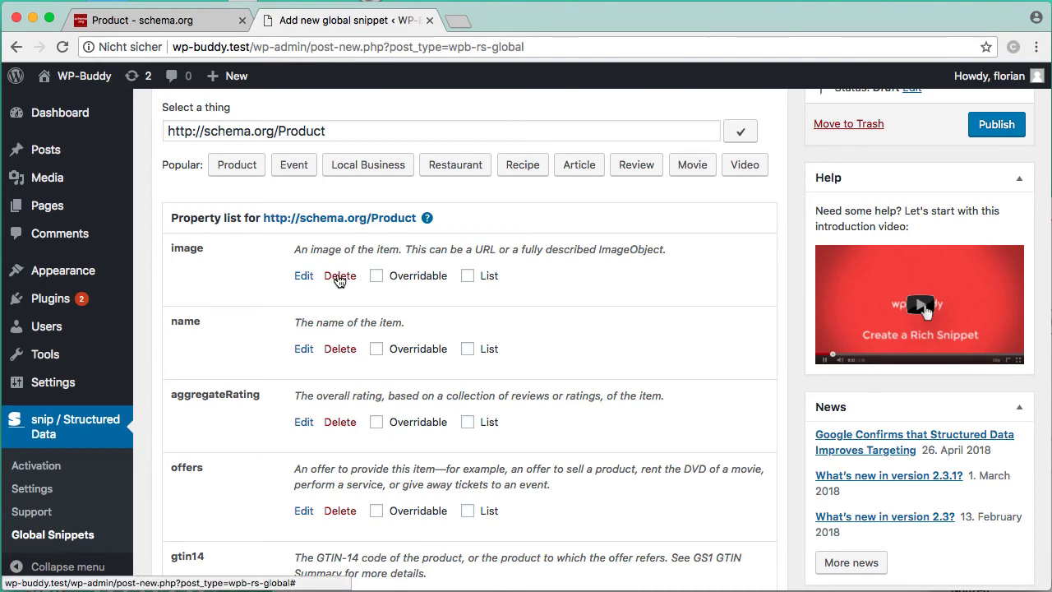
left_click(339, 276)
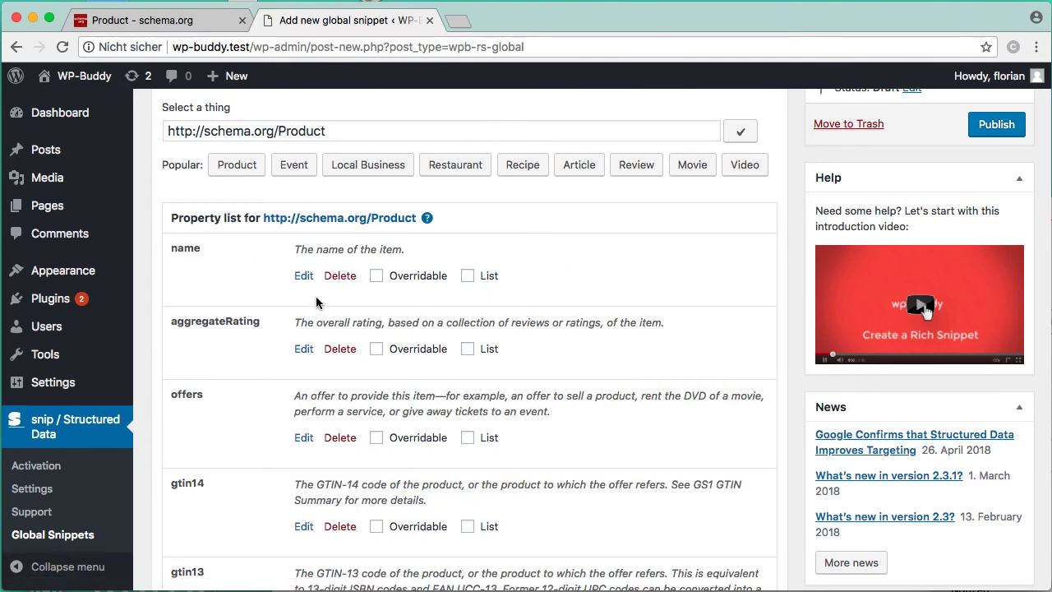
left_click(340, 349)
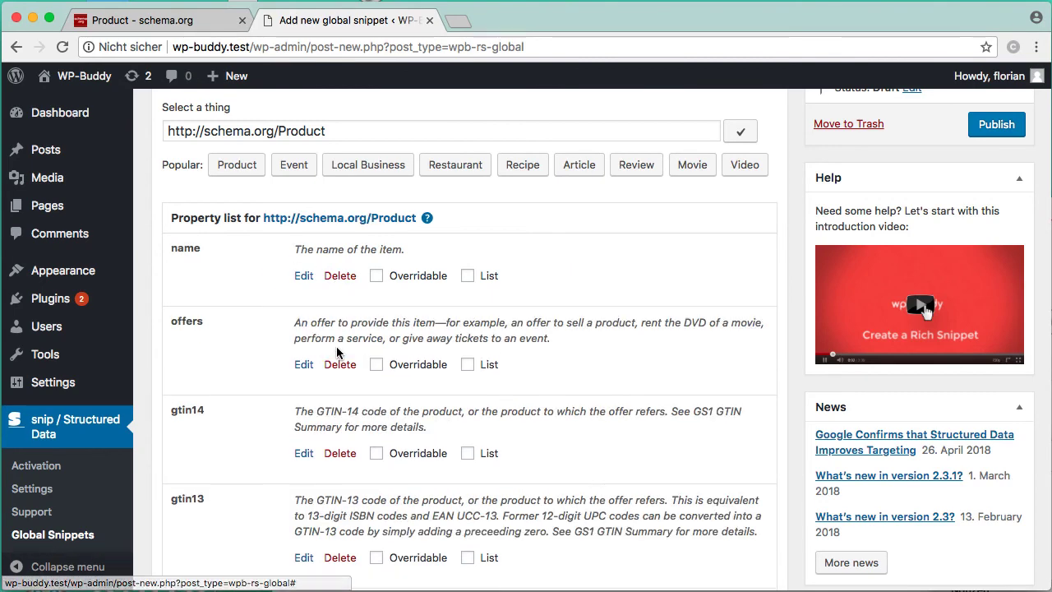
left_click(339, 364)
left_click(340, 364)
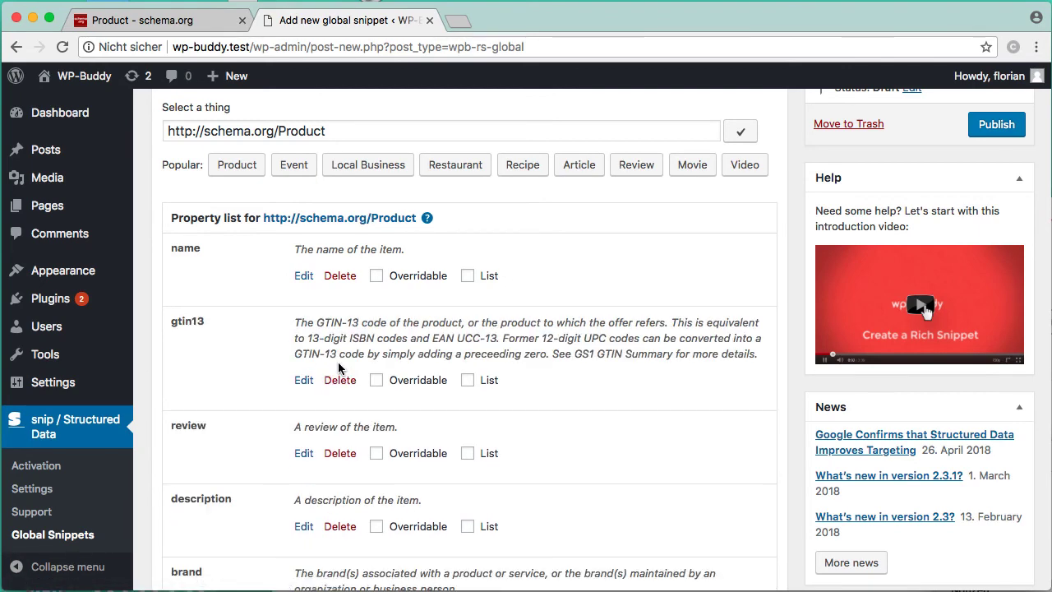
left_click(338, 381)
left_click(339, 349)
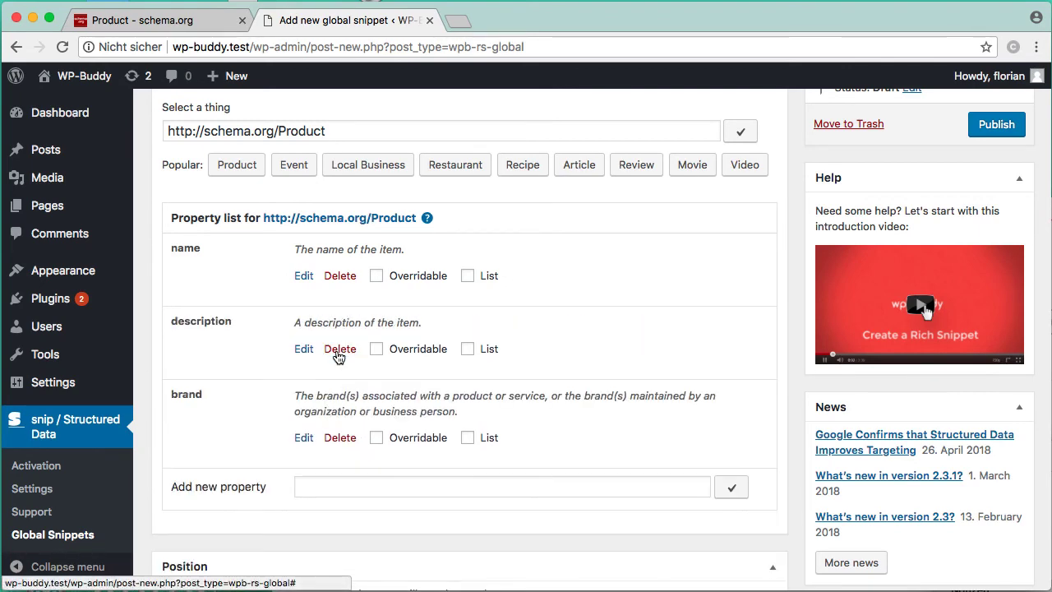
Step: Remove brand and set name to direct text input 'Rich Snippet WordPress Plugin'
left_click(337, 439)
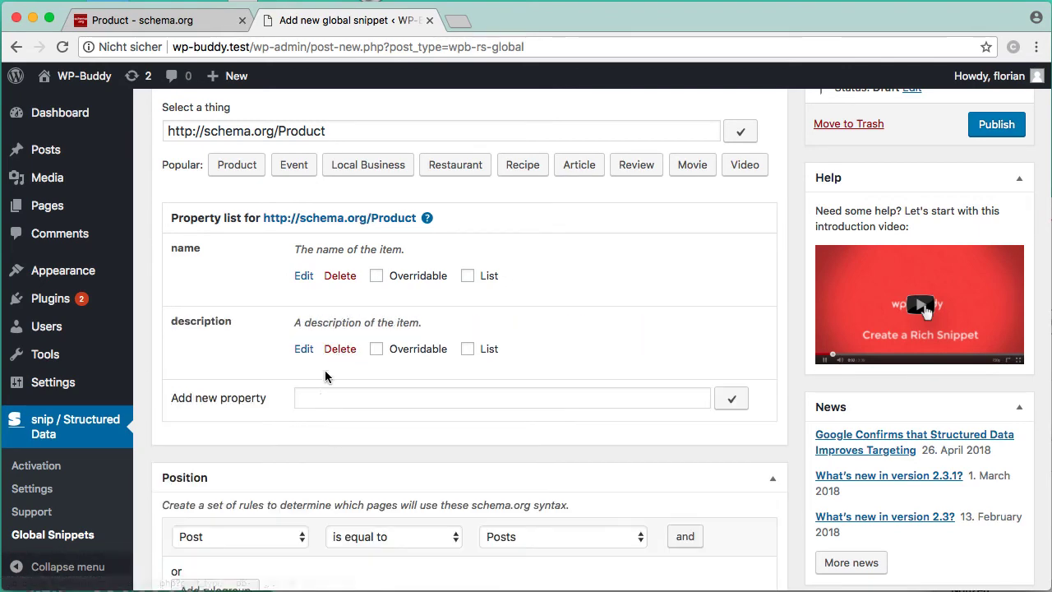
left_click(302, 277)
left_click(333, 328)
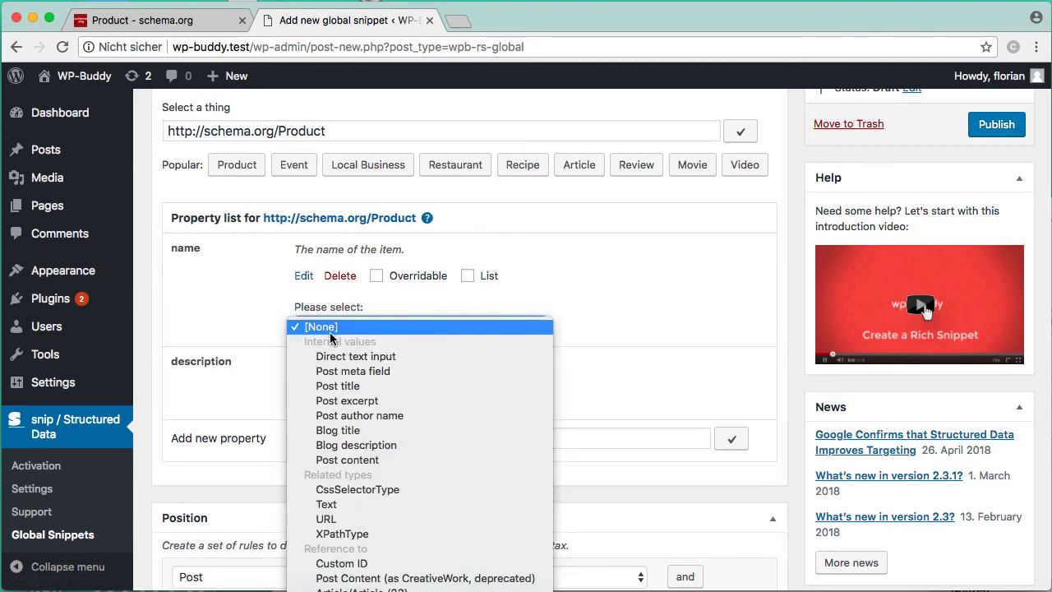
left_click(332, 357)
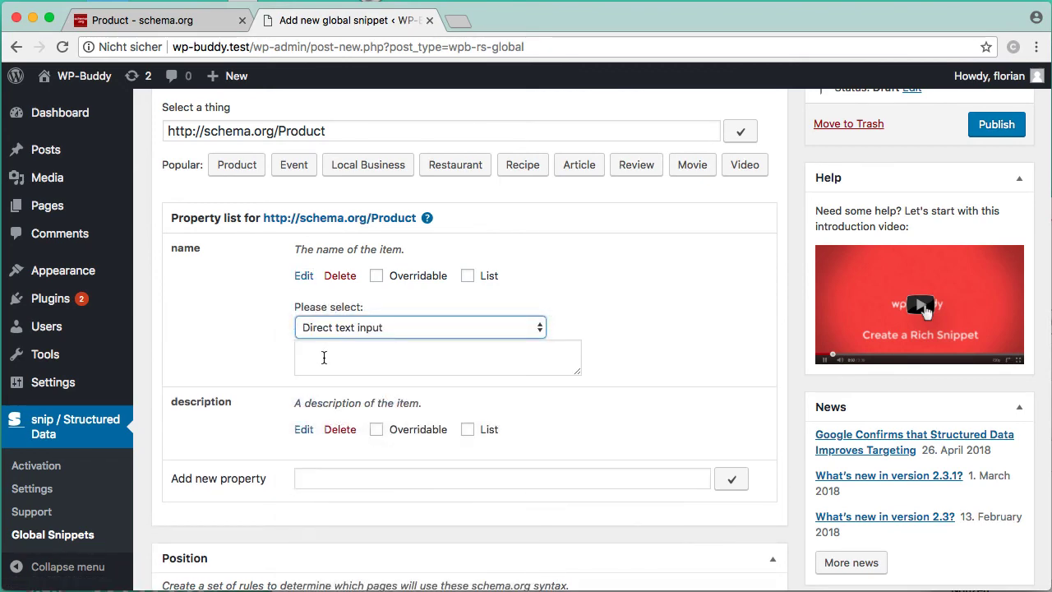
left_click(335, 357)
type("Rich ")
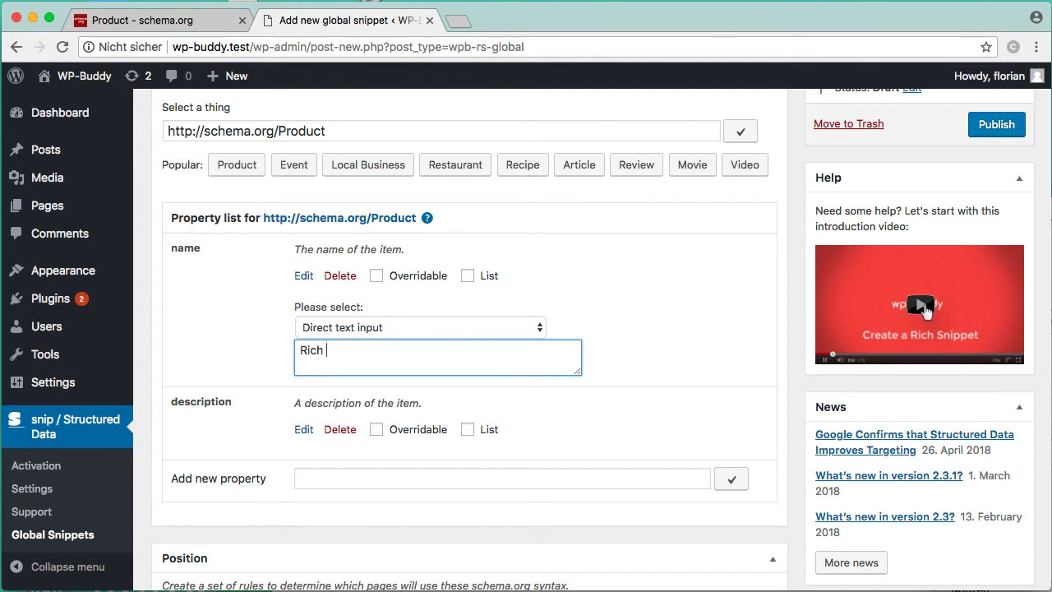
type("Snippet WordPress Plugin")
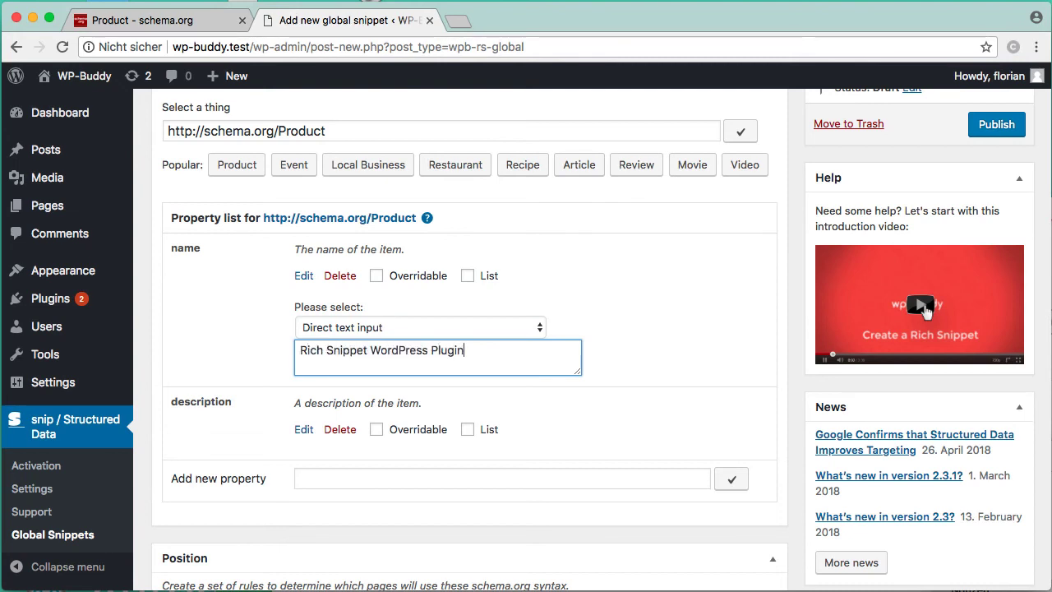
Step: Set description to direct text input 'This is an awesome plugin!'
left_click(303, 436)
left_click(326, 481)
left_click(326, 501)
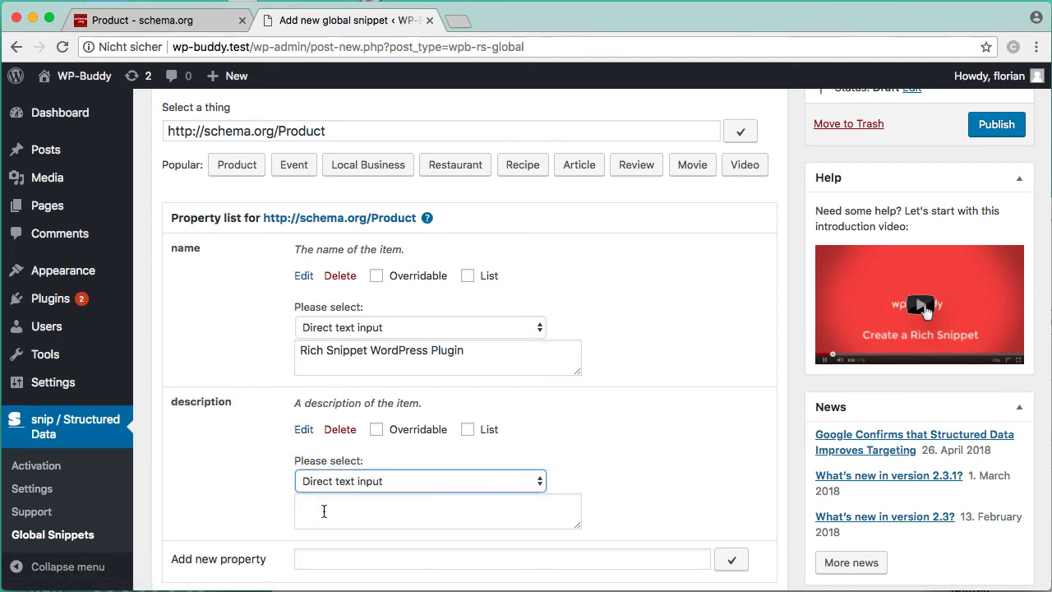
left_click(324, 511)
type("This is a")
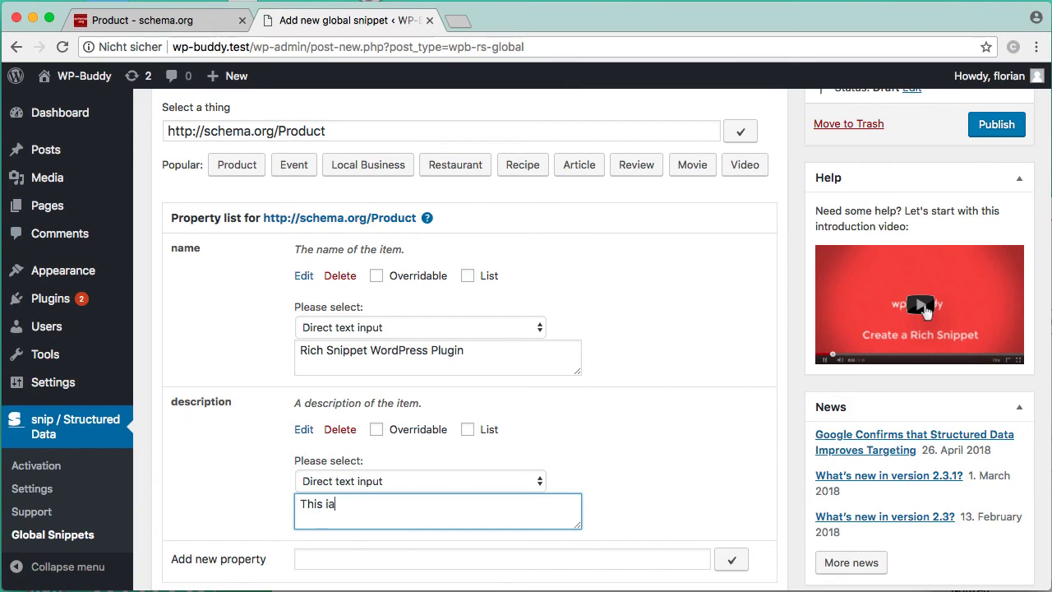
type("n awesome plugin!")
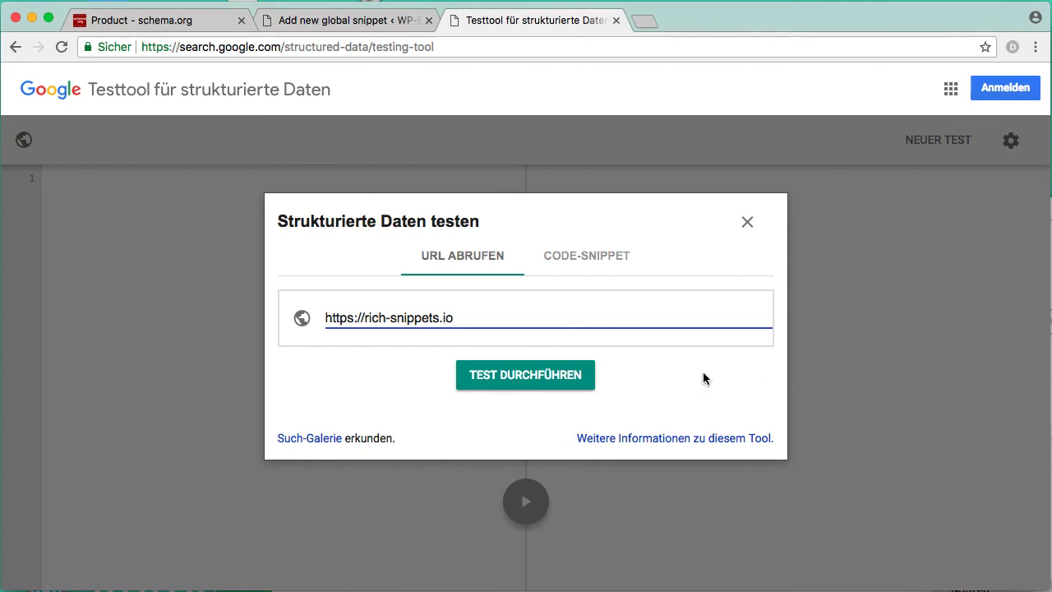
left_click(545, 375)
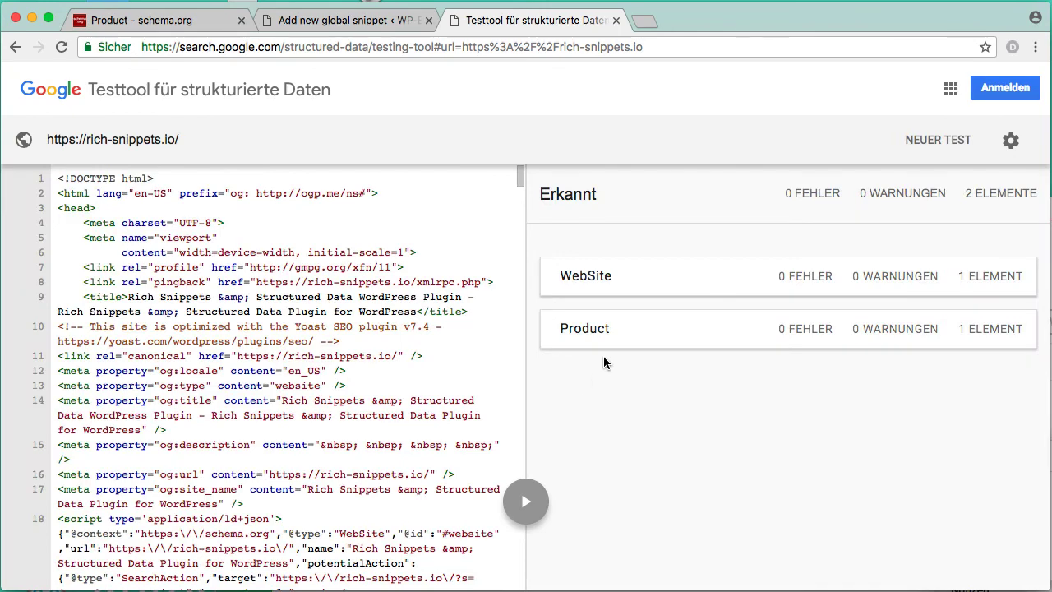
left_click(582, 330)
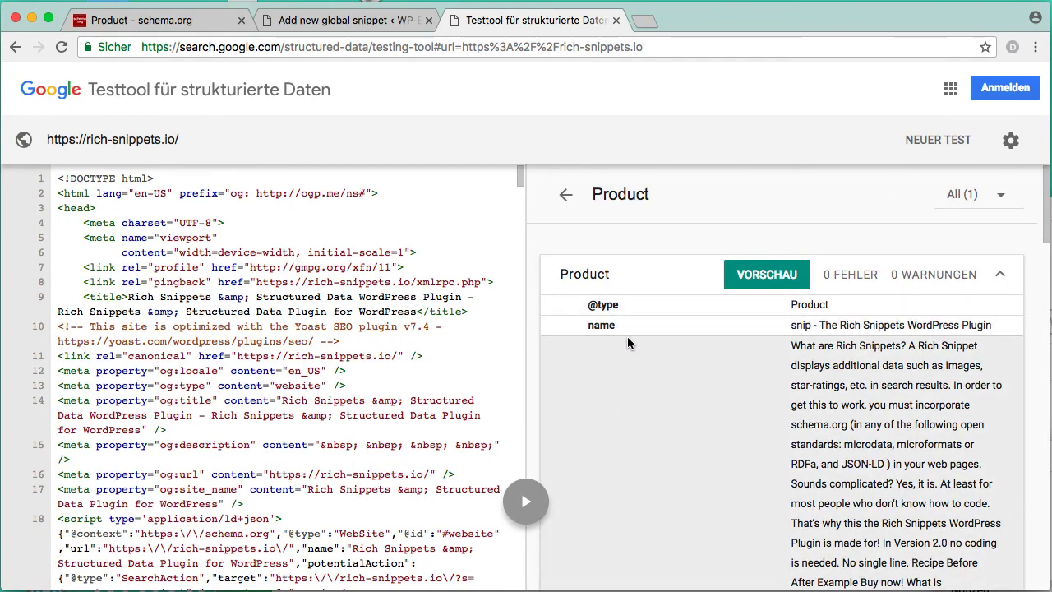
scroll(628, 337, "down", 15)
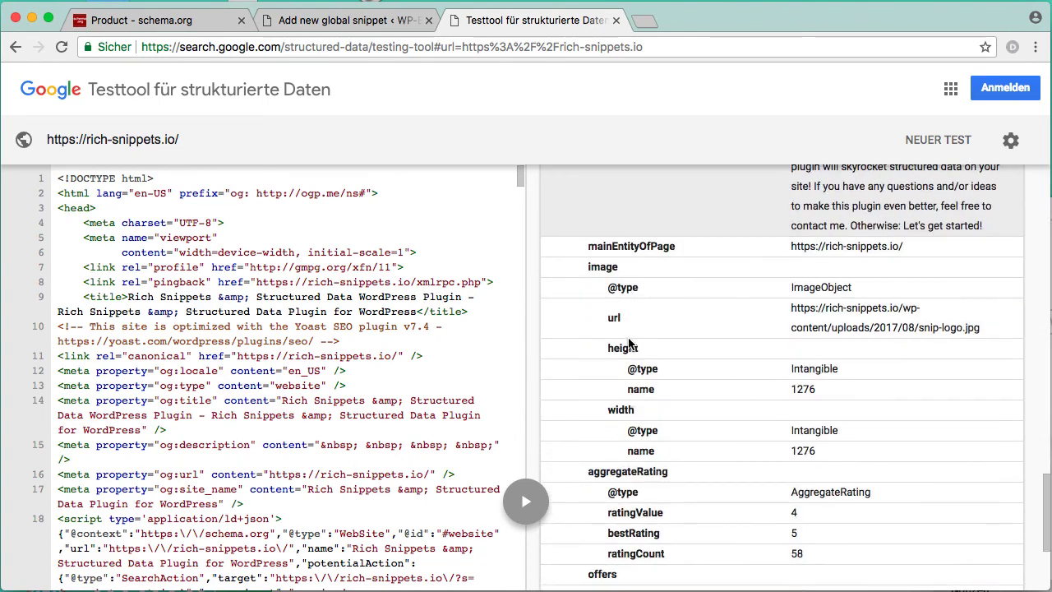
scroll(628, 343, "down", 1)
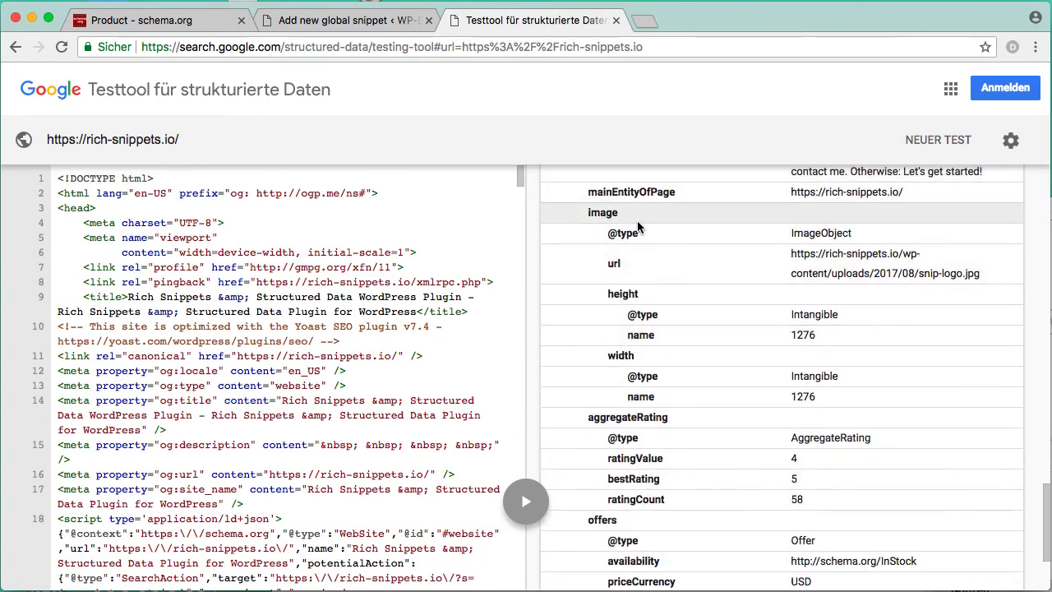
scroll(641, 345, "down", 3)
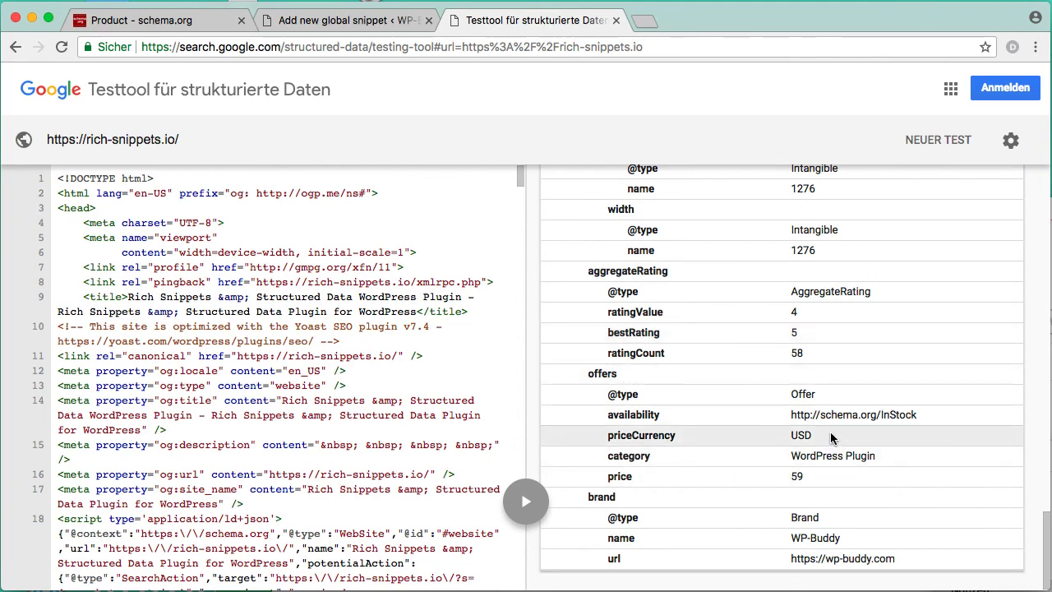
scroll(830, 438, "up", 15)
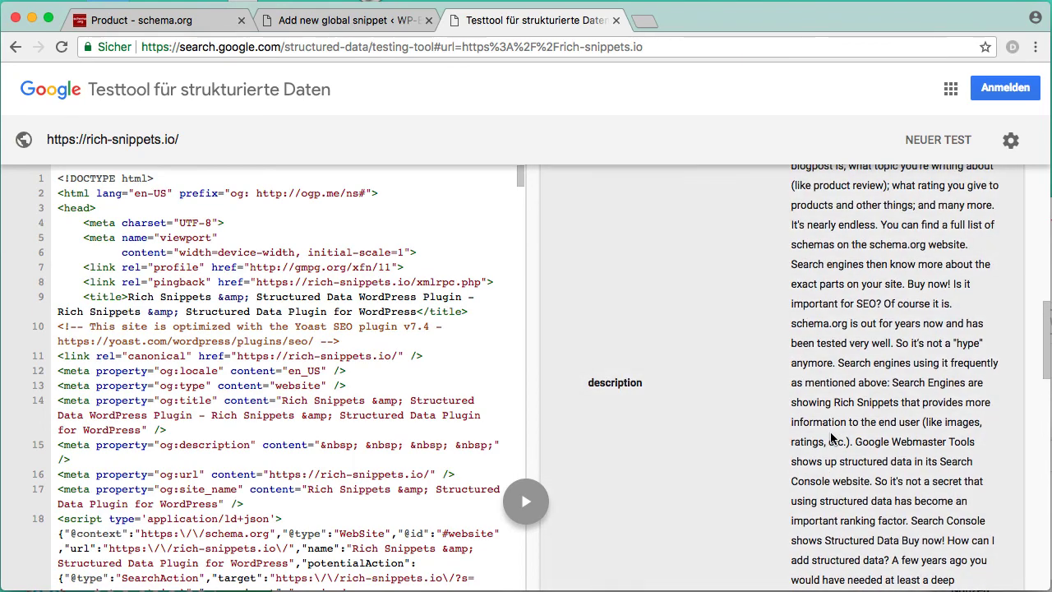